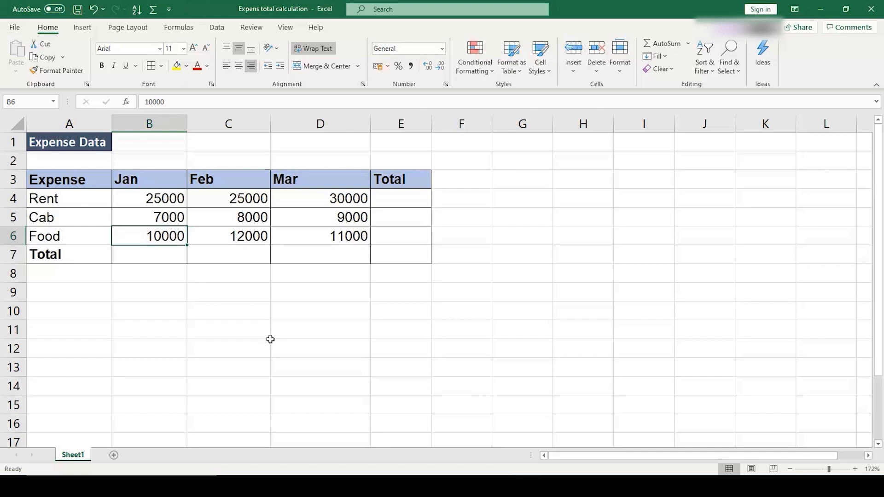
left_click_drag(79, 255, 410, 258)
left_click_drag(412, 181, 414, 253)
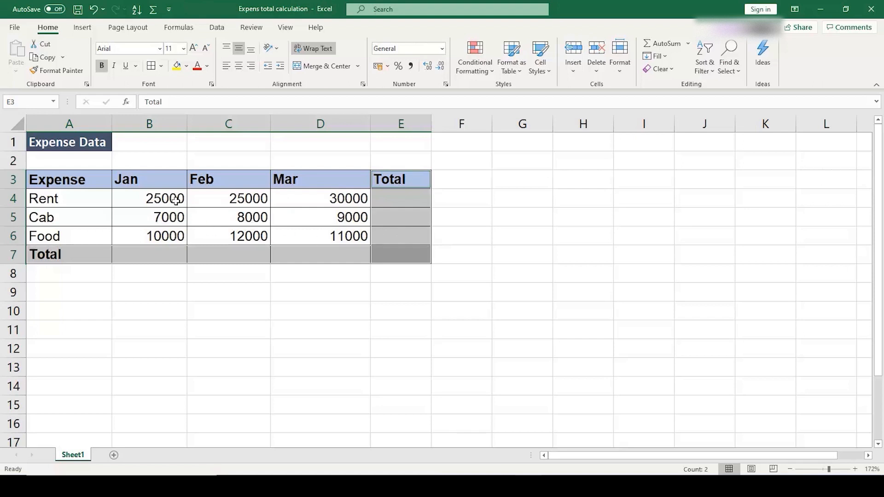
Step: Enter the formula =25000+7000+10000 in the January total cell B7
left_click(171, 257)
left_click(263, 106)
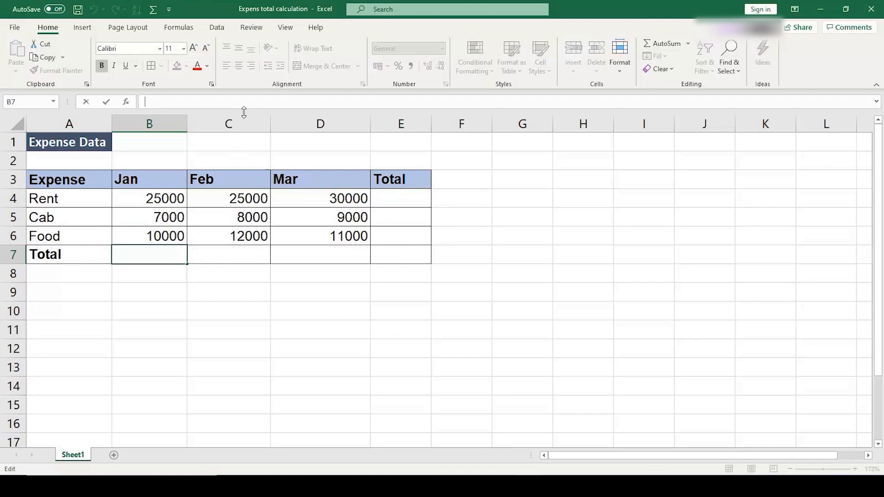
type("=")
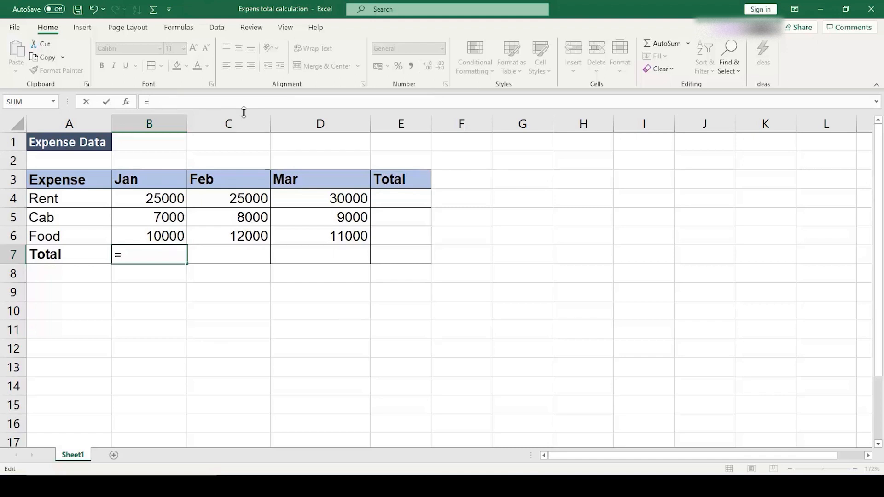
type("25000+")
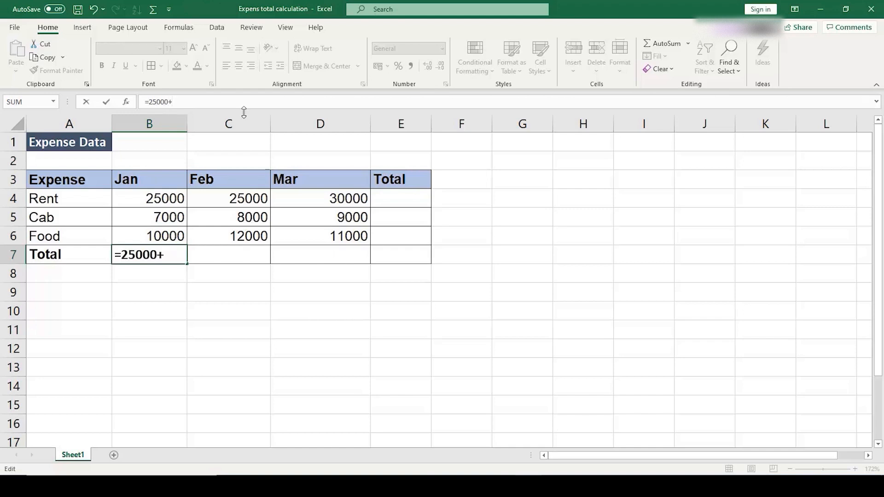
type("7000+")
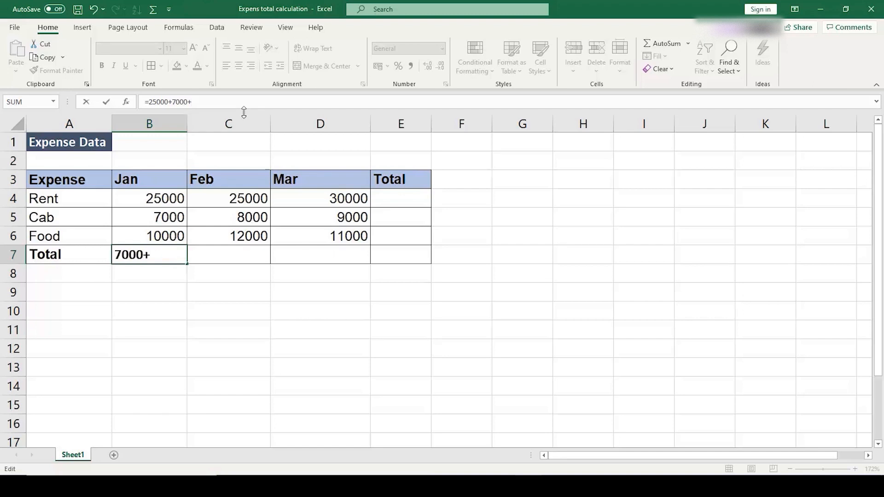
type("10000")
key("Return")
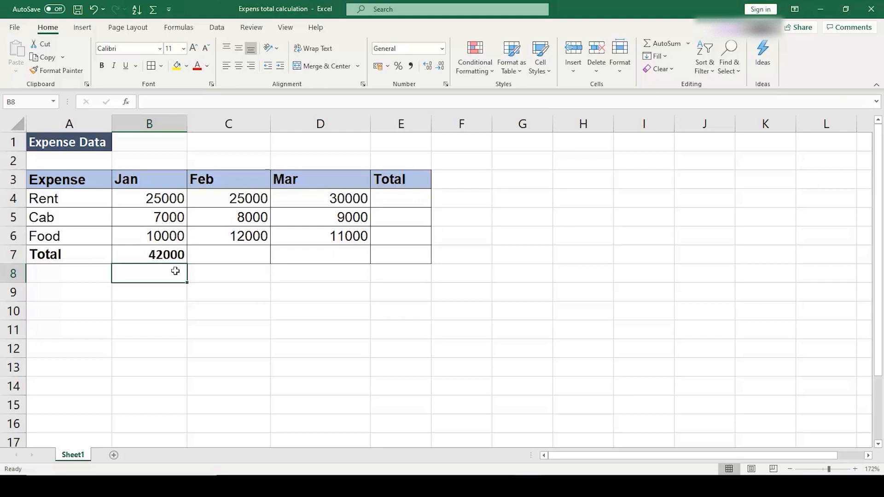
Step: Set the January Cab expense in B5 to 10000 and inspect the formula in total cell B7
left_click(145, 218)
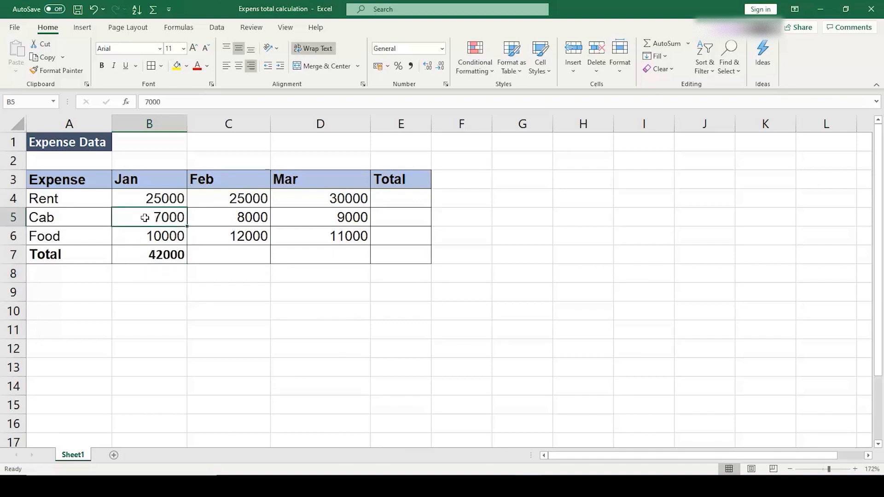
type("10000")
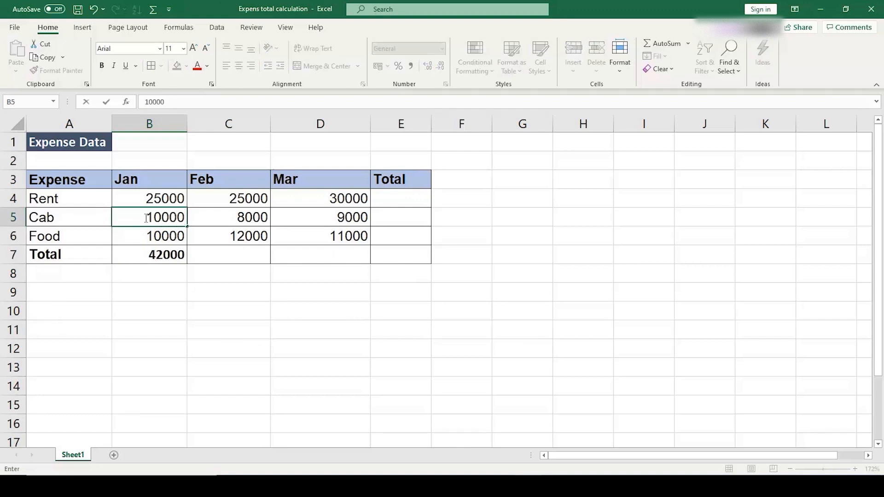
key("Return")
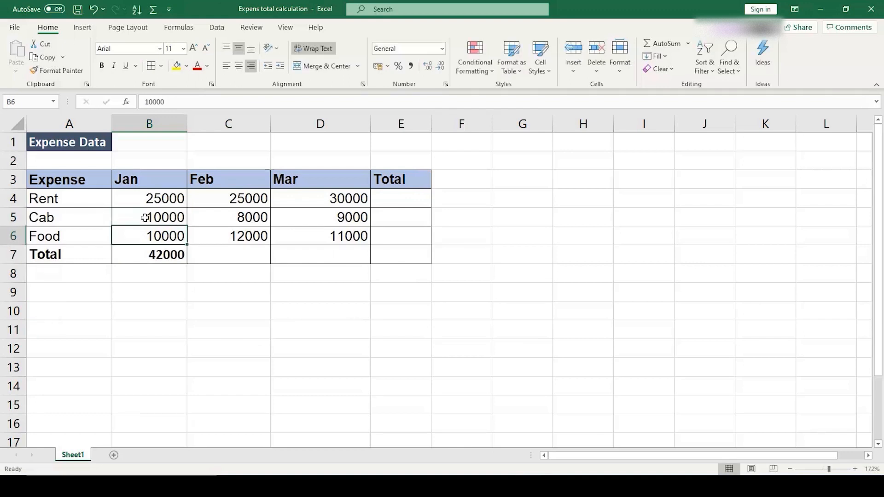
left_click(148, 259)
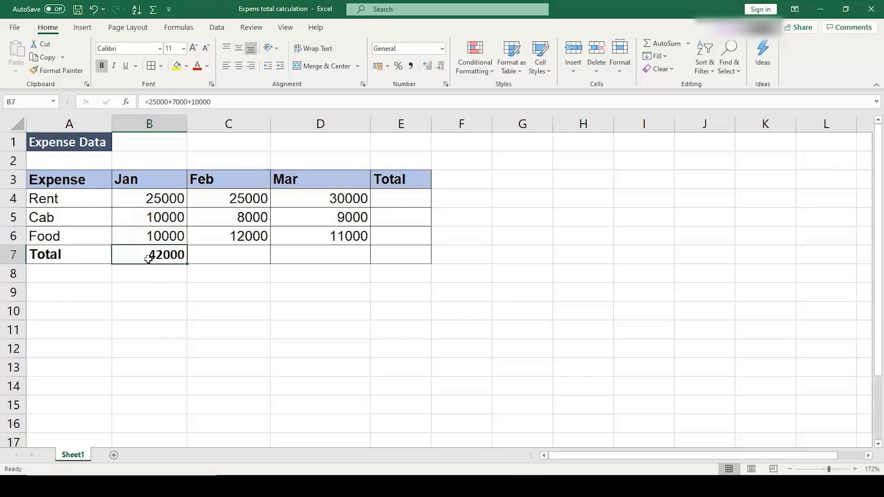
key("F2")
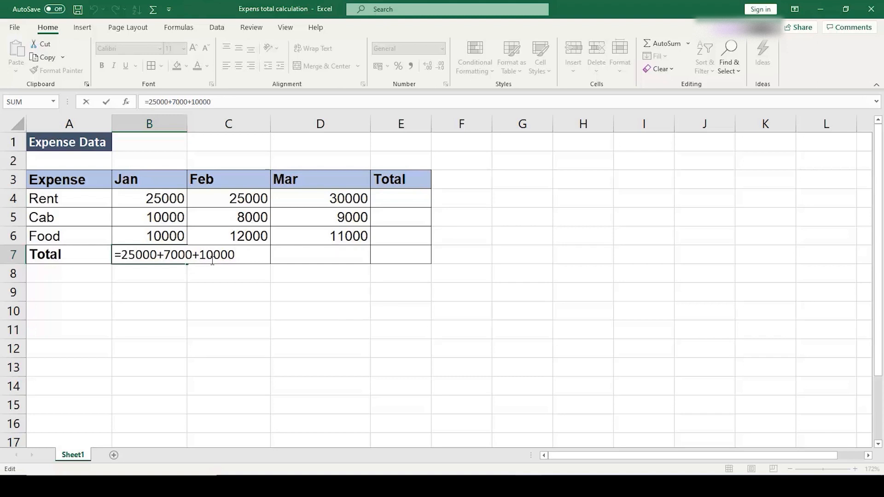
key("ctrl+Return")
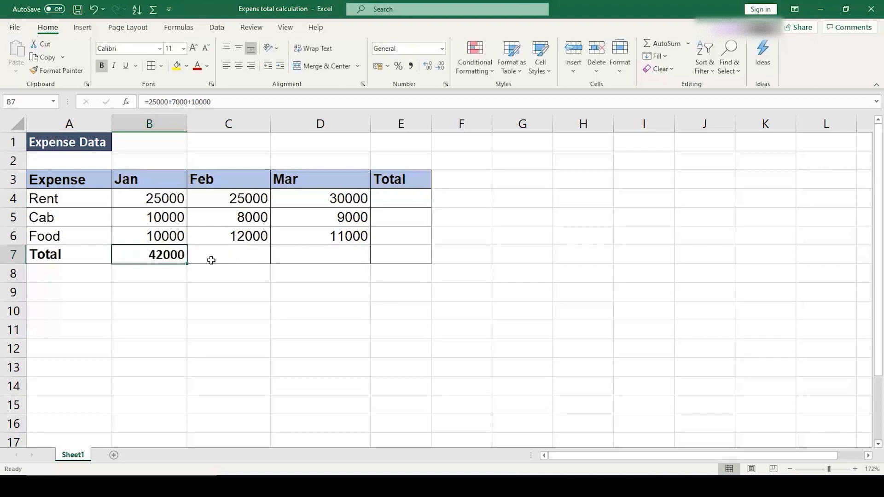
Step: Undo the January Cab expense change and clear the hard-coded formula from B7
key("ctrl+z")
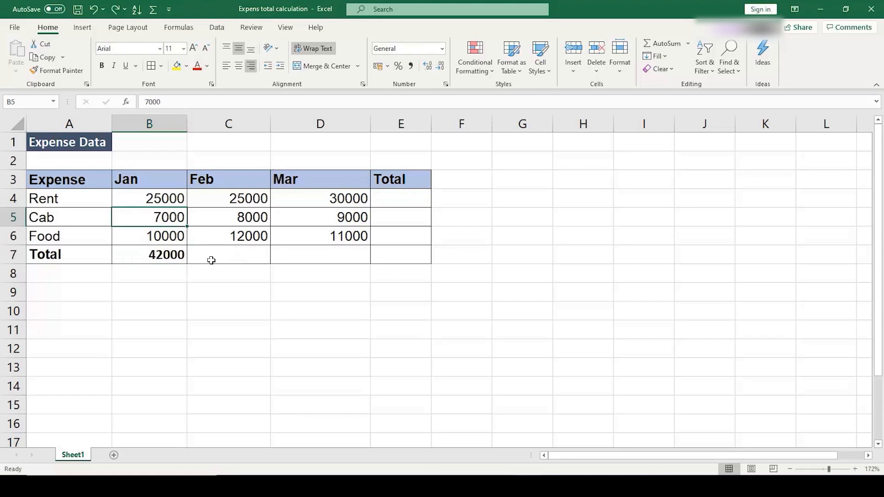
left_click(167, 255)
key("Delete")
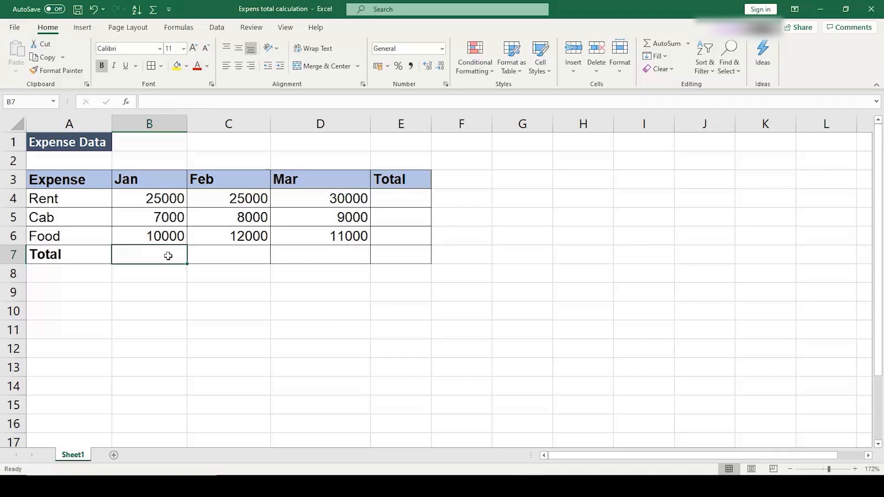
Step: Enter the cell-reference formula =B4+B5+B6 in the January total cell B7
left_click_drag(177, 198, 174, 241)
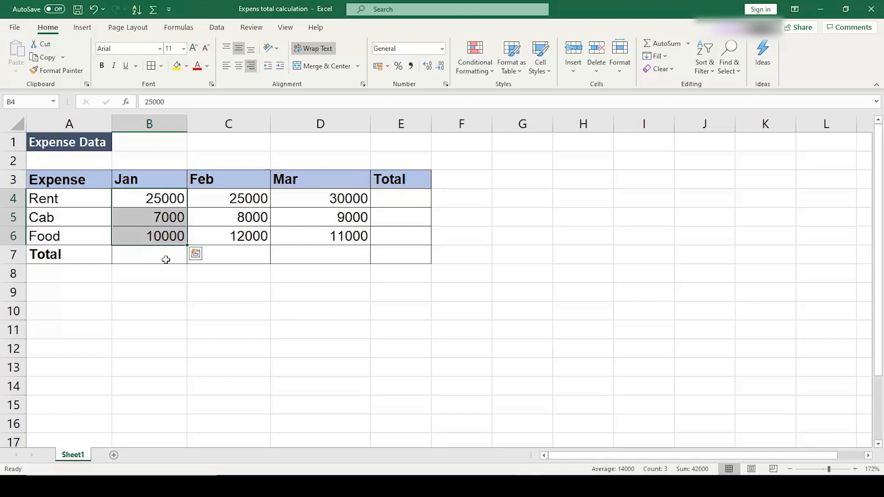
left_click(166, 259)
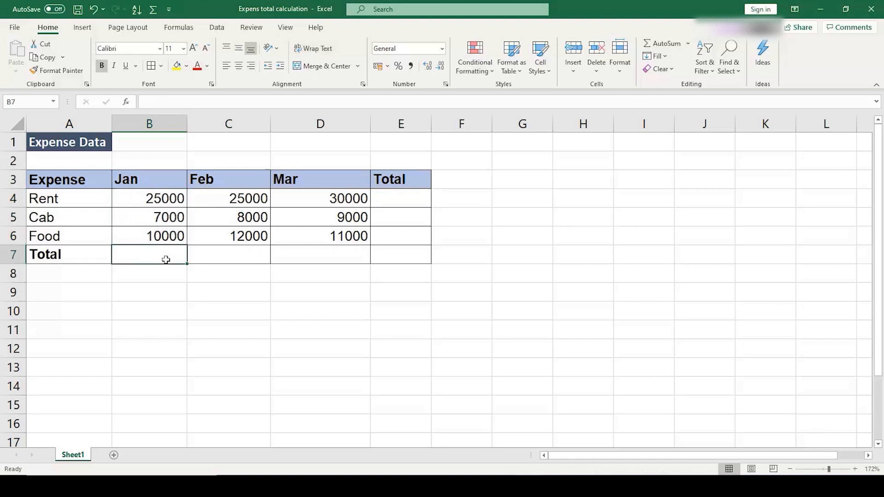
type("=")
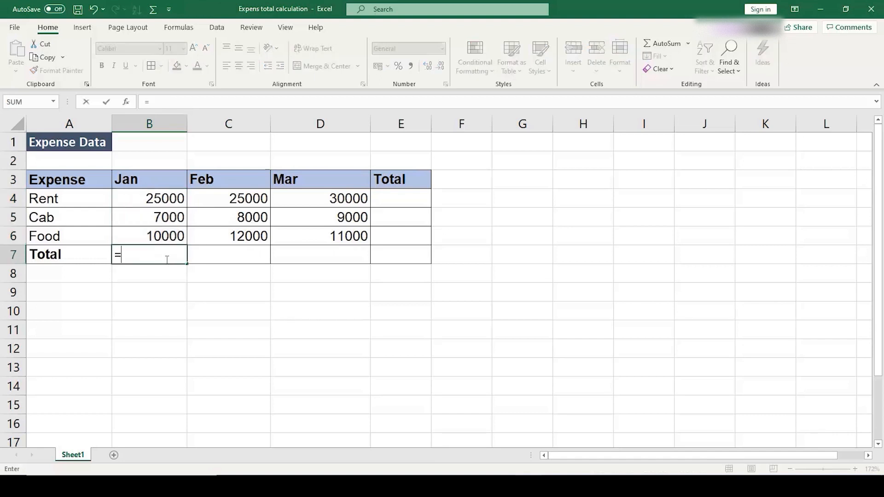
type("B4+")
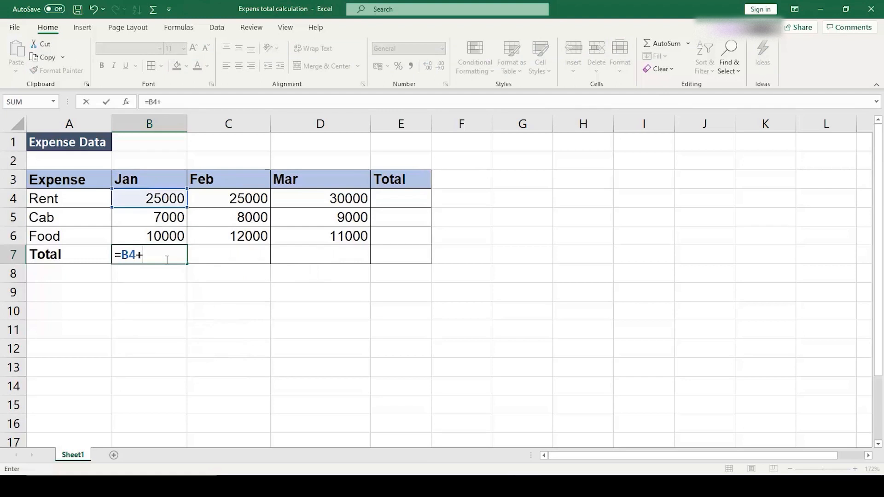
type("B5+B6")
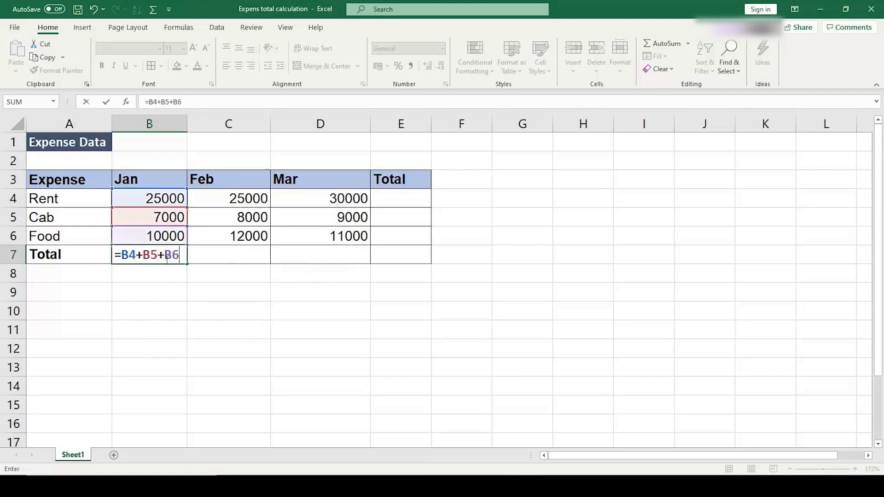
key("Return")
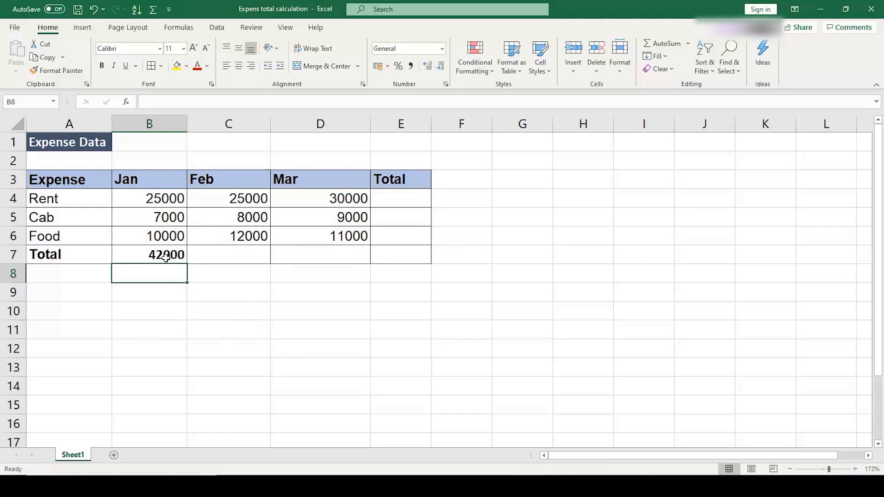
Step: Rebuild the January total in B7 as =B4+B5+B6 by picking each referenced cell on the sheet
left_click(166, 258)
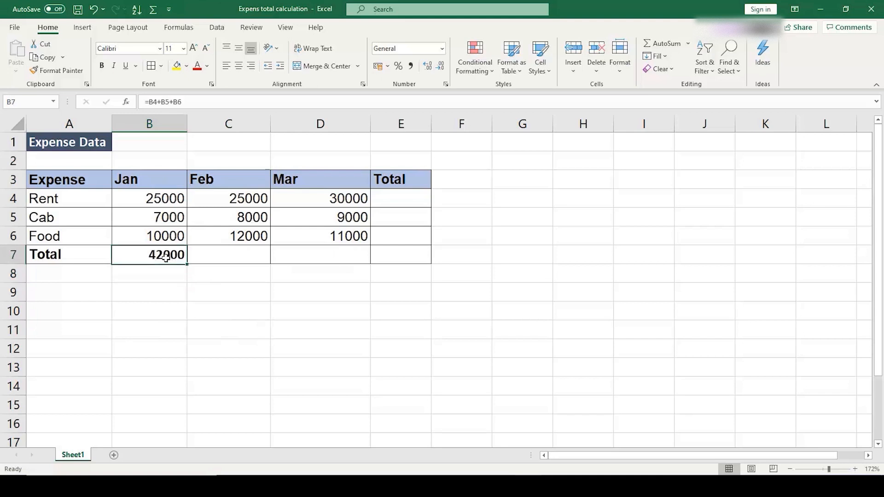
type("=")
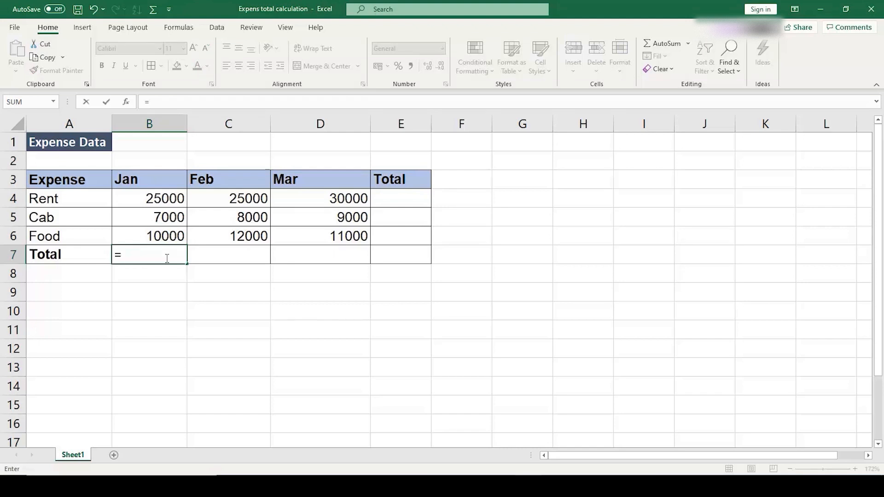
key("Up")
key("Up")
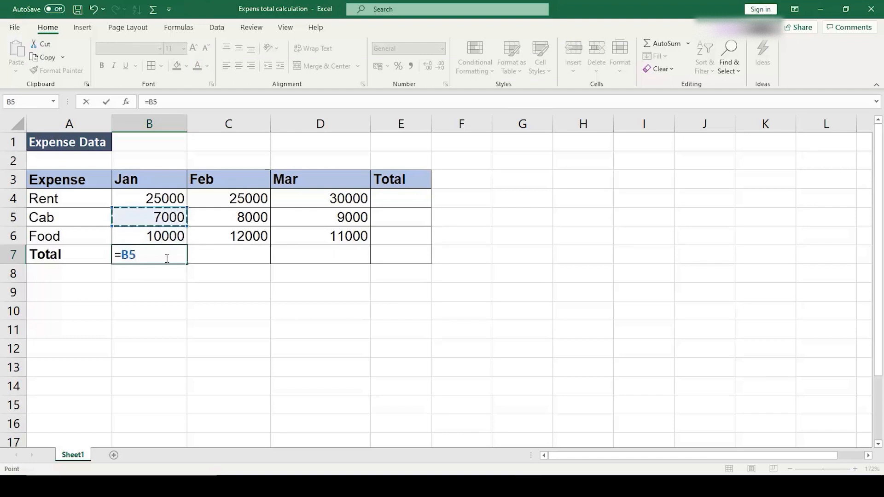
key("Up")
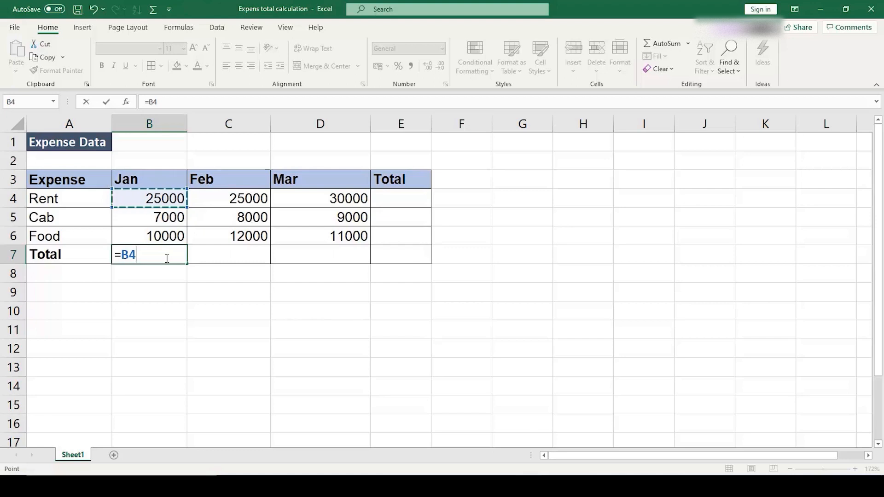
type("+")
key("Up")
key("Up")
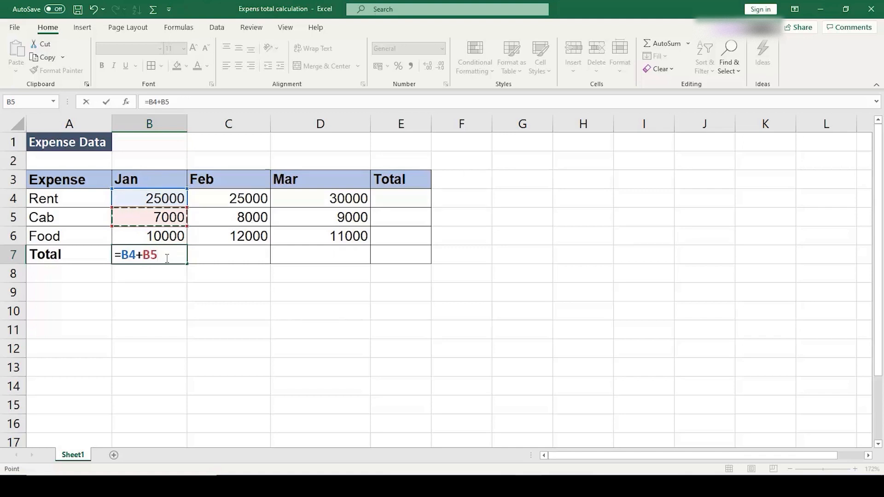
type("+")
key("Up")
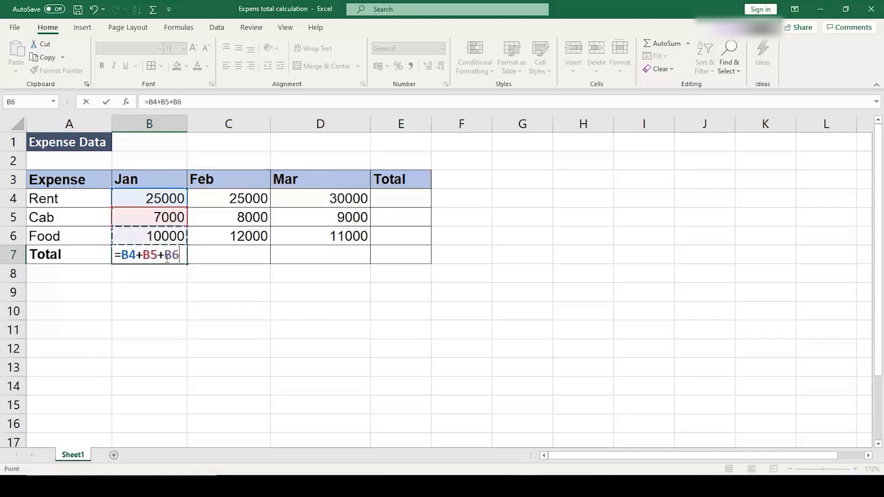
key("Return")
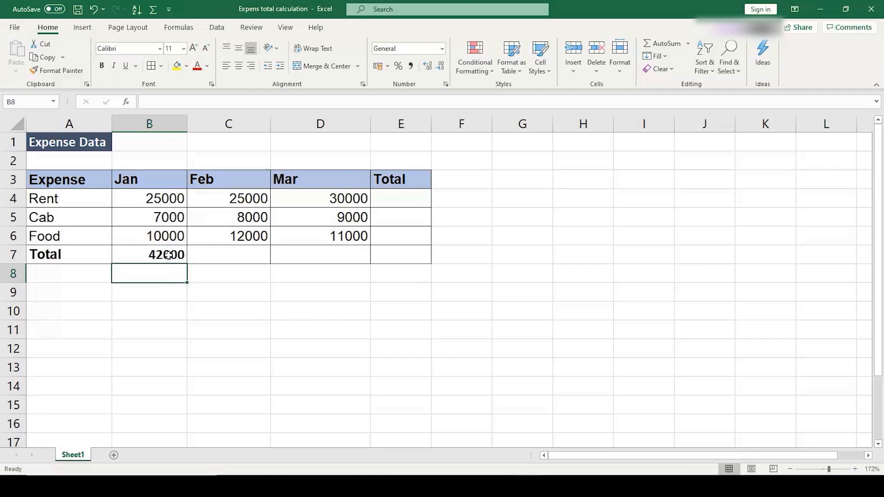
Step: Inspect the cell references in the B7 formula and set the January Cab expense in B5 to 10000
double_click(169, 255)
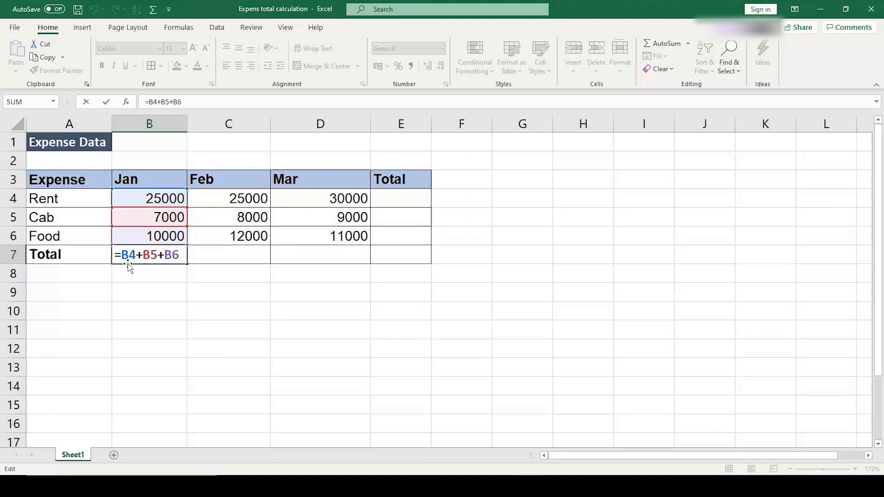
key("Return")
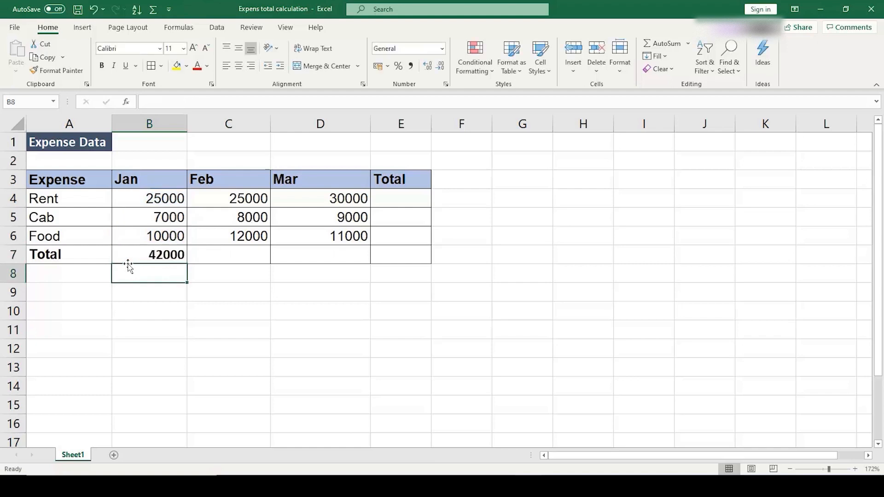
left_click(134, 219)
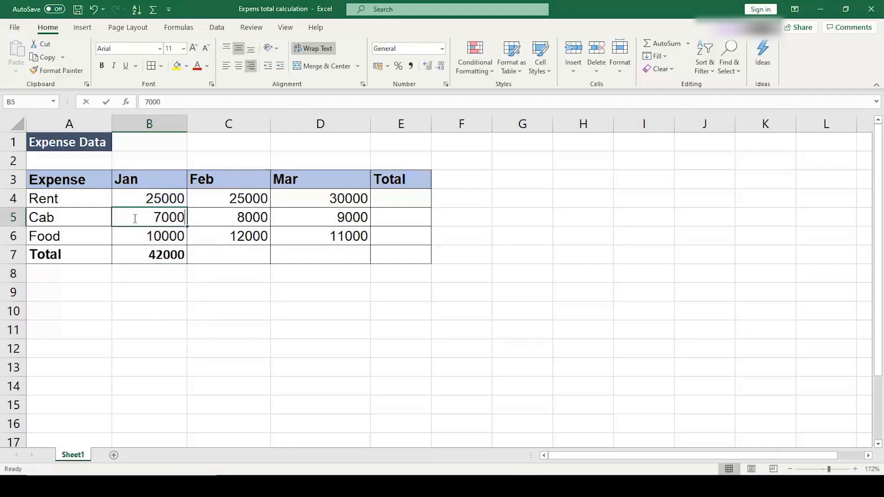
type("10000")
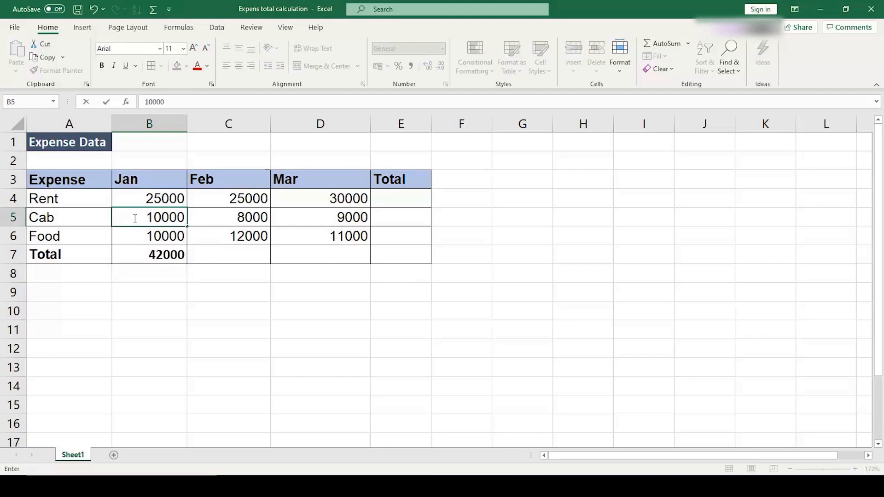
key("Return")
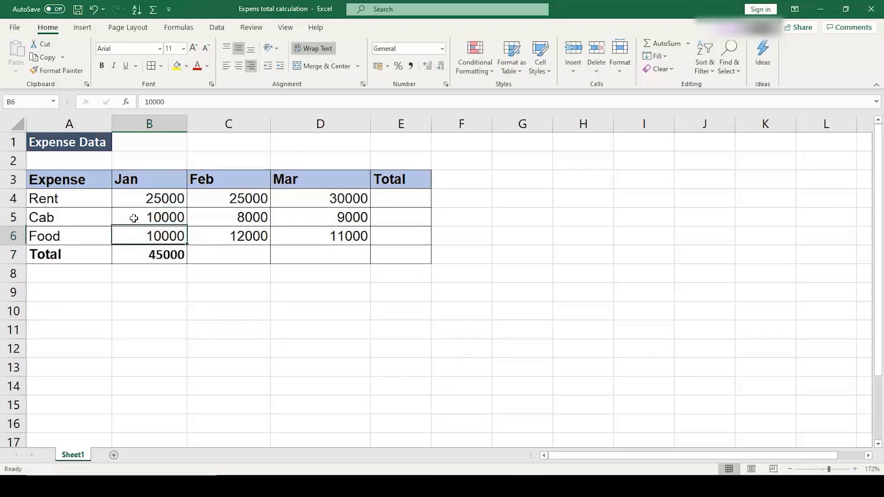
Step: Fill the B7 total formula across to C7 and D7 and check the references in both copies
left_click(176, 258)
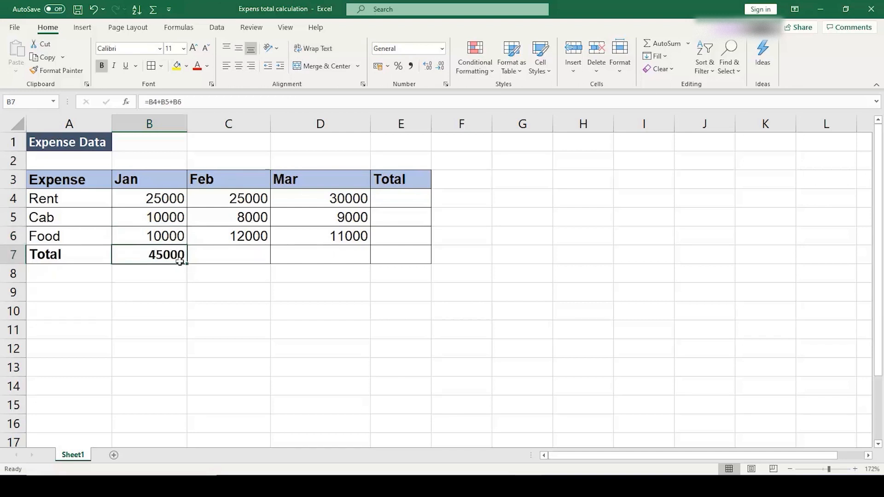
left_click_drag(187, 264, 347, 257)
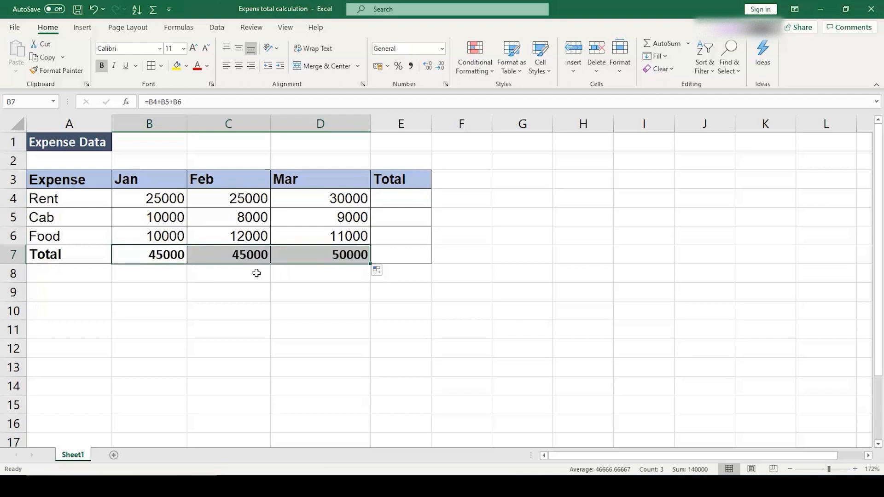
double_click(254, 254)
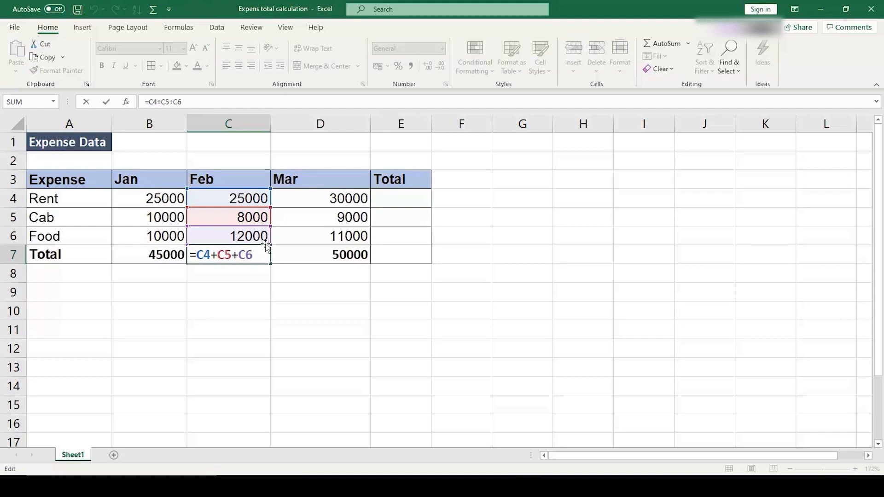
left_click(290, 253)
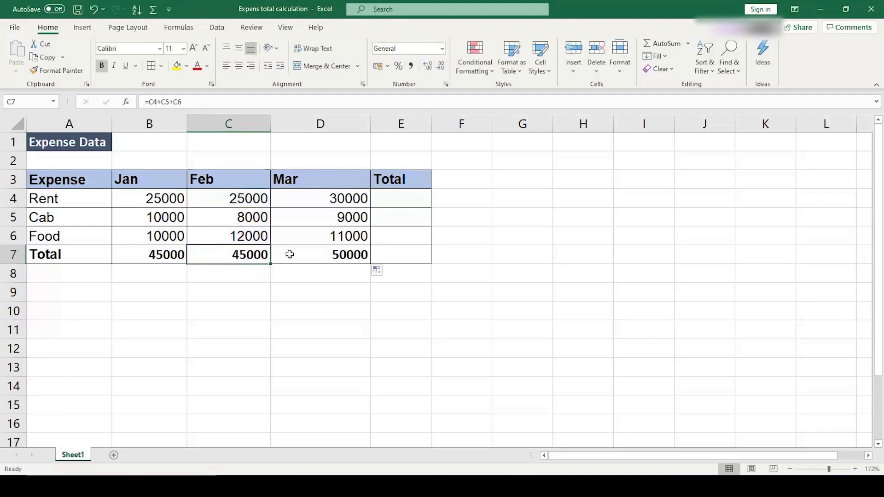
double_click(289, 255)
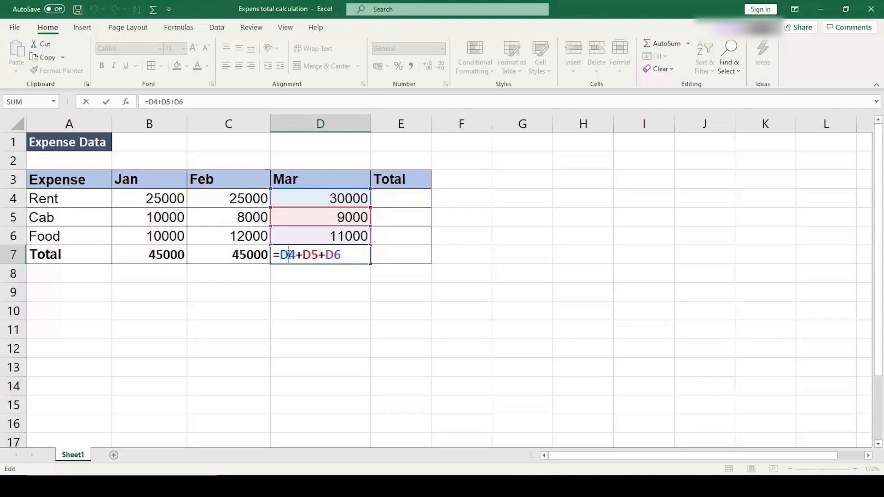
key("ctrl+Return")
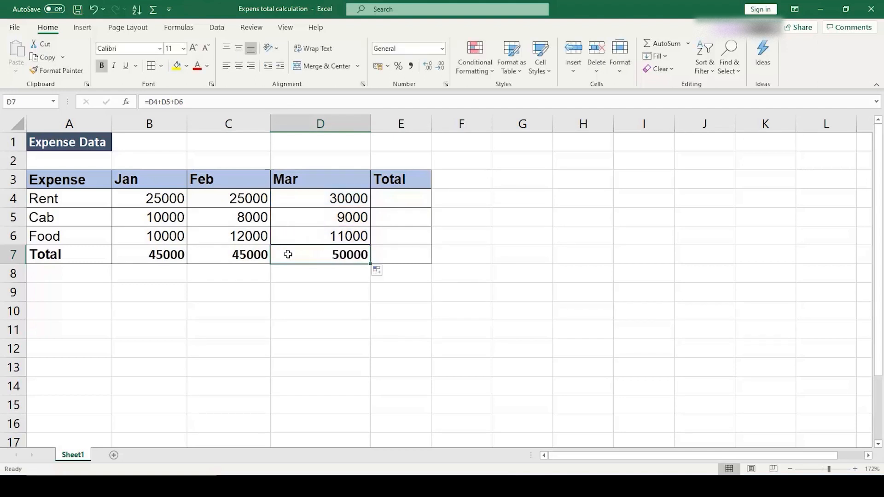